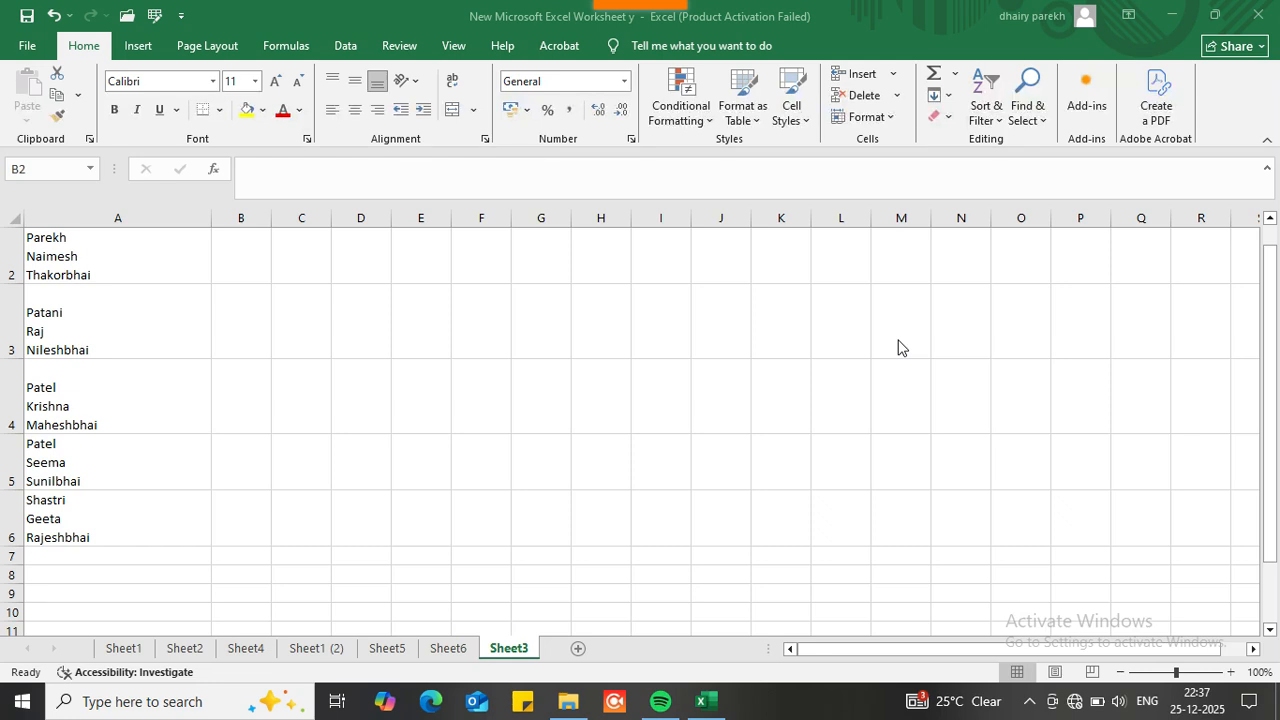
Step: Narrow column A around its names and widen the empty column B to about 132 pixels
click(232, 253)
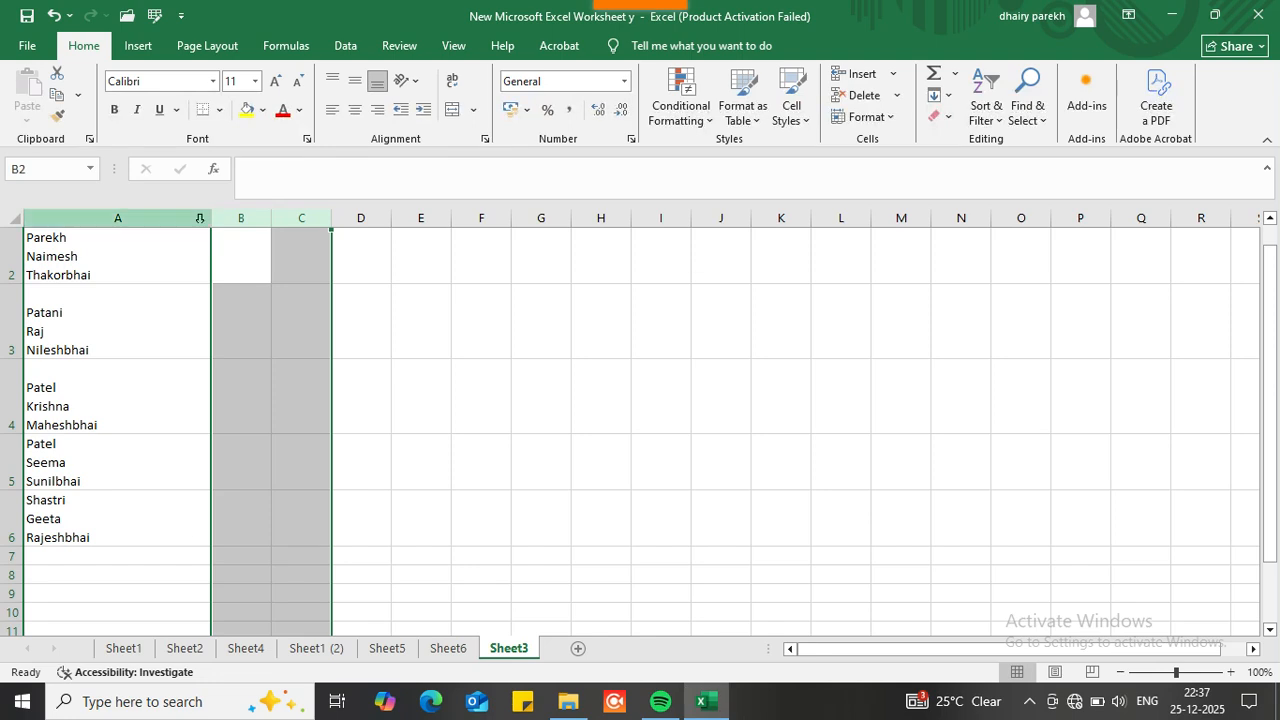
drag(209, 223, 125, 218)
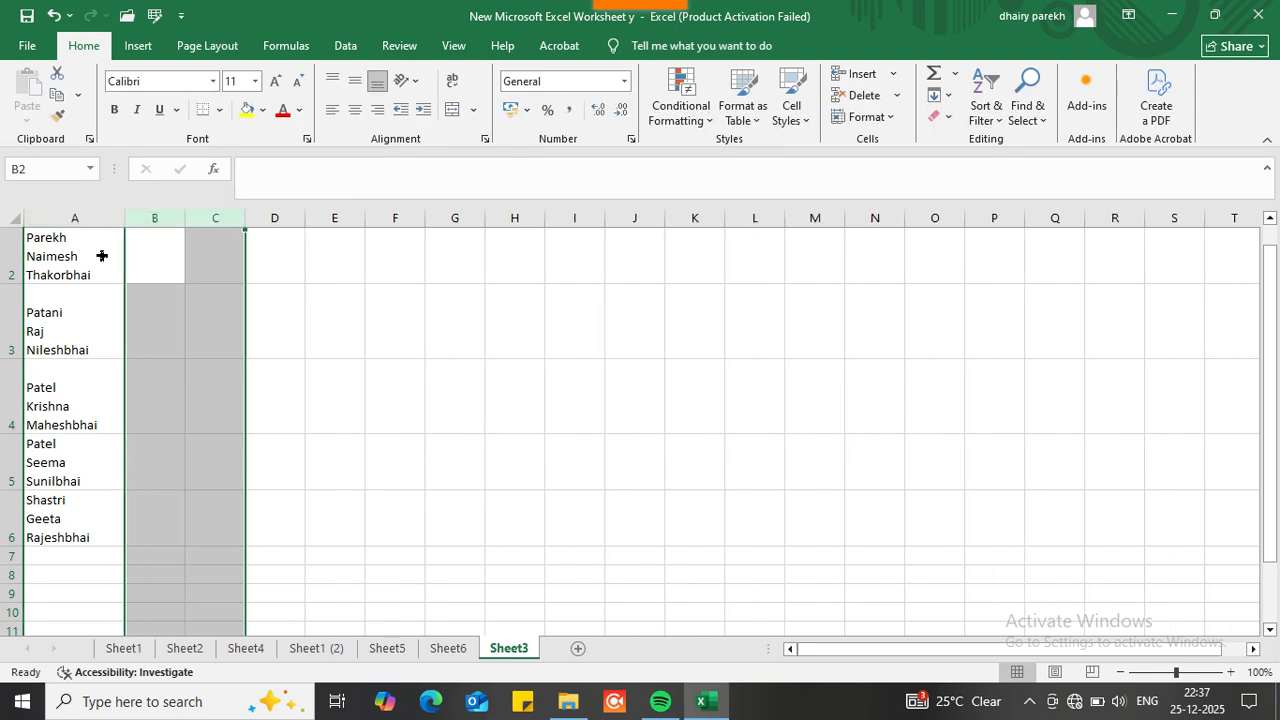
click(80, 256)
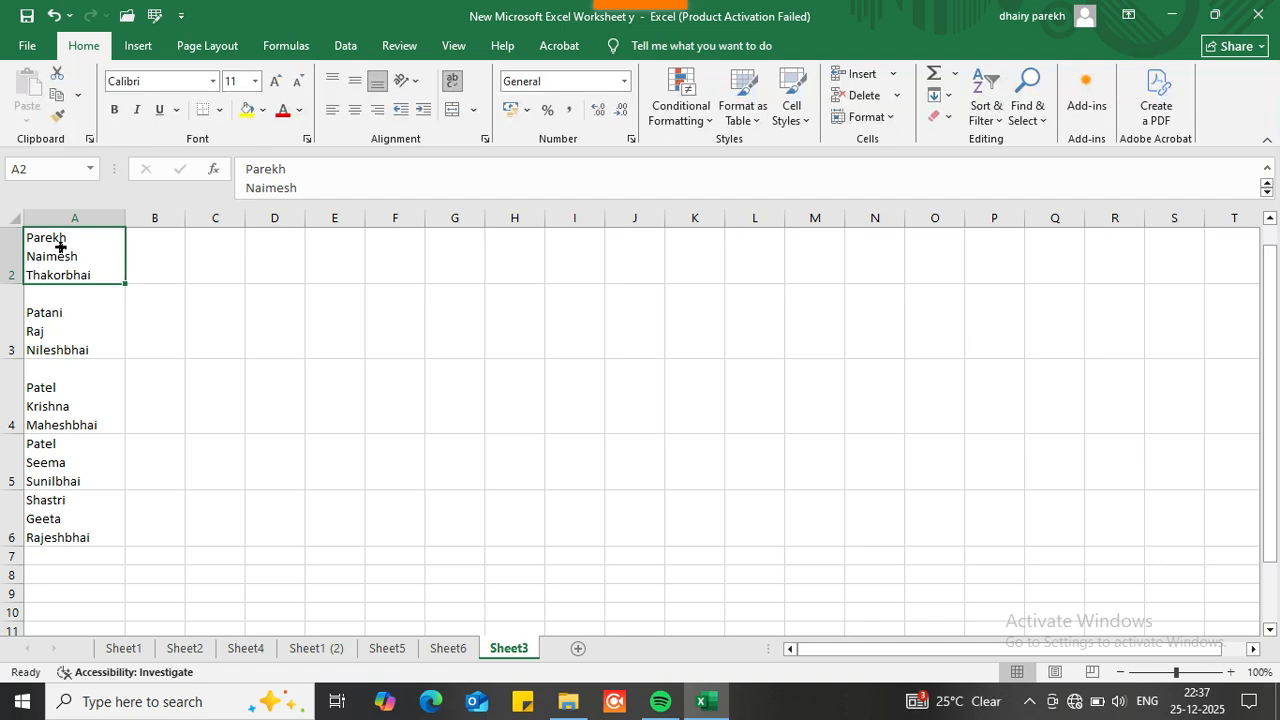
scroll(60, 246, up, 1)
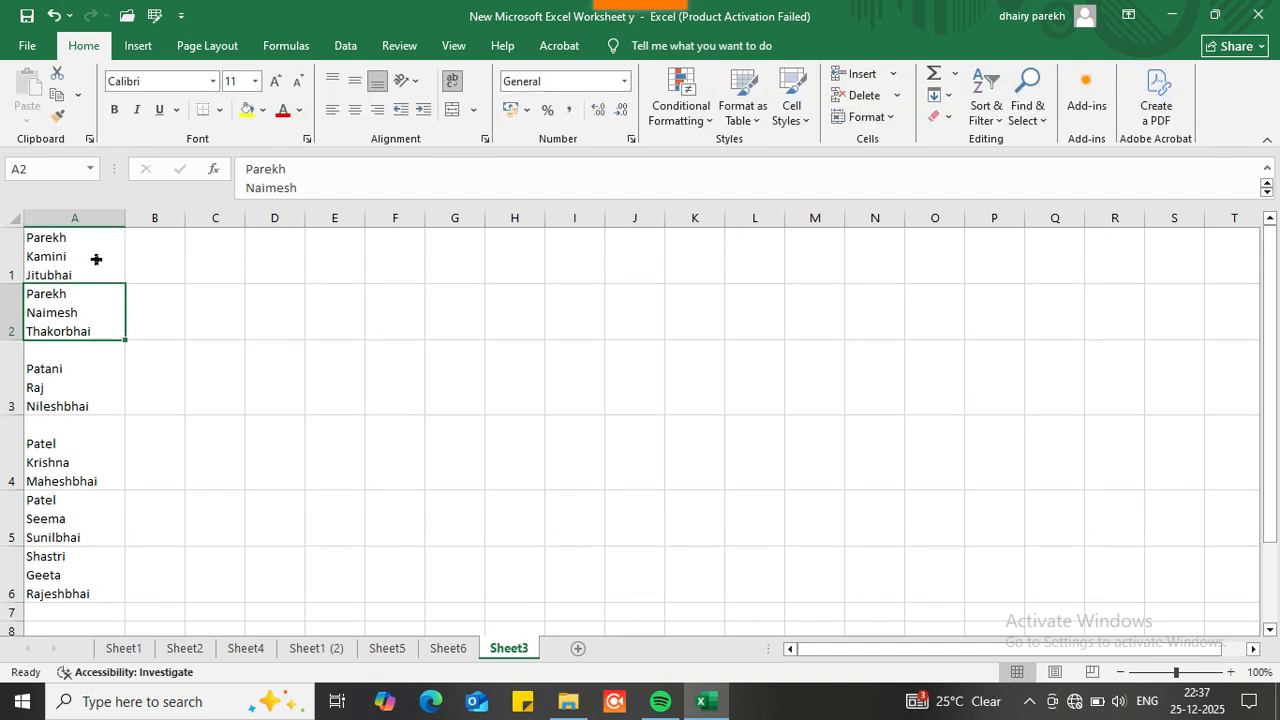
drag(186, 218, 249, 222)
click(194, 252)
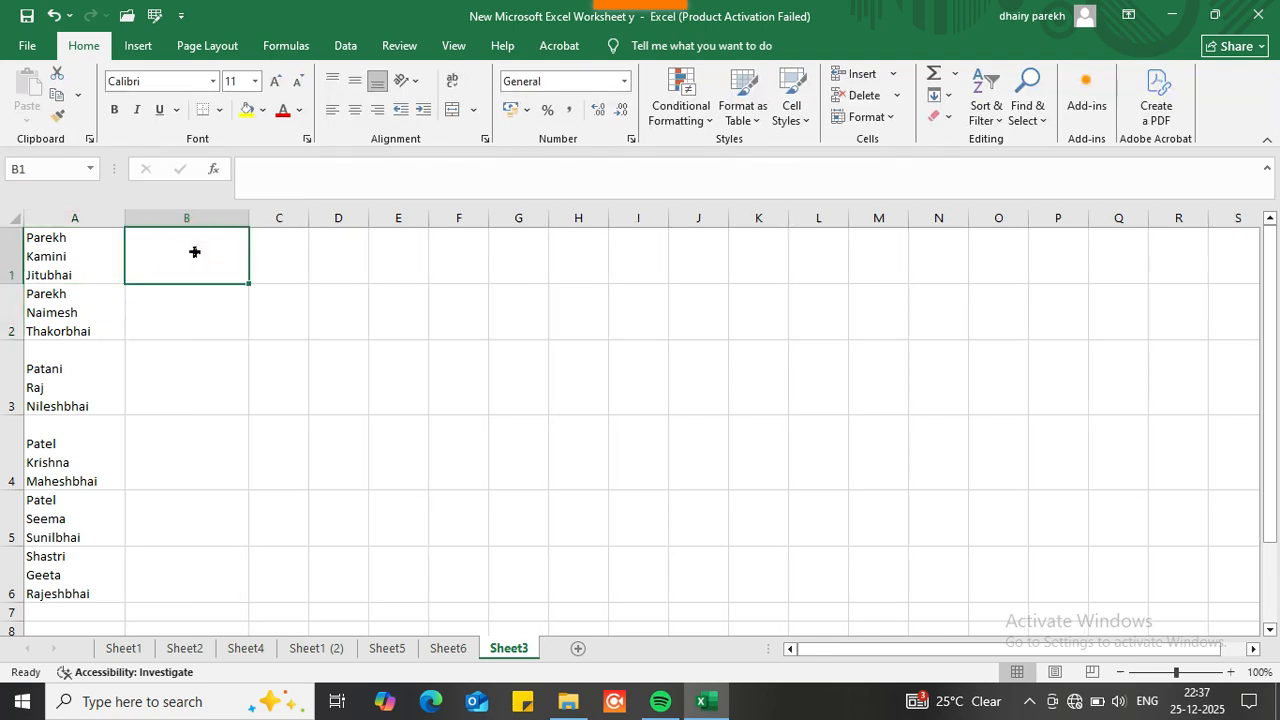
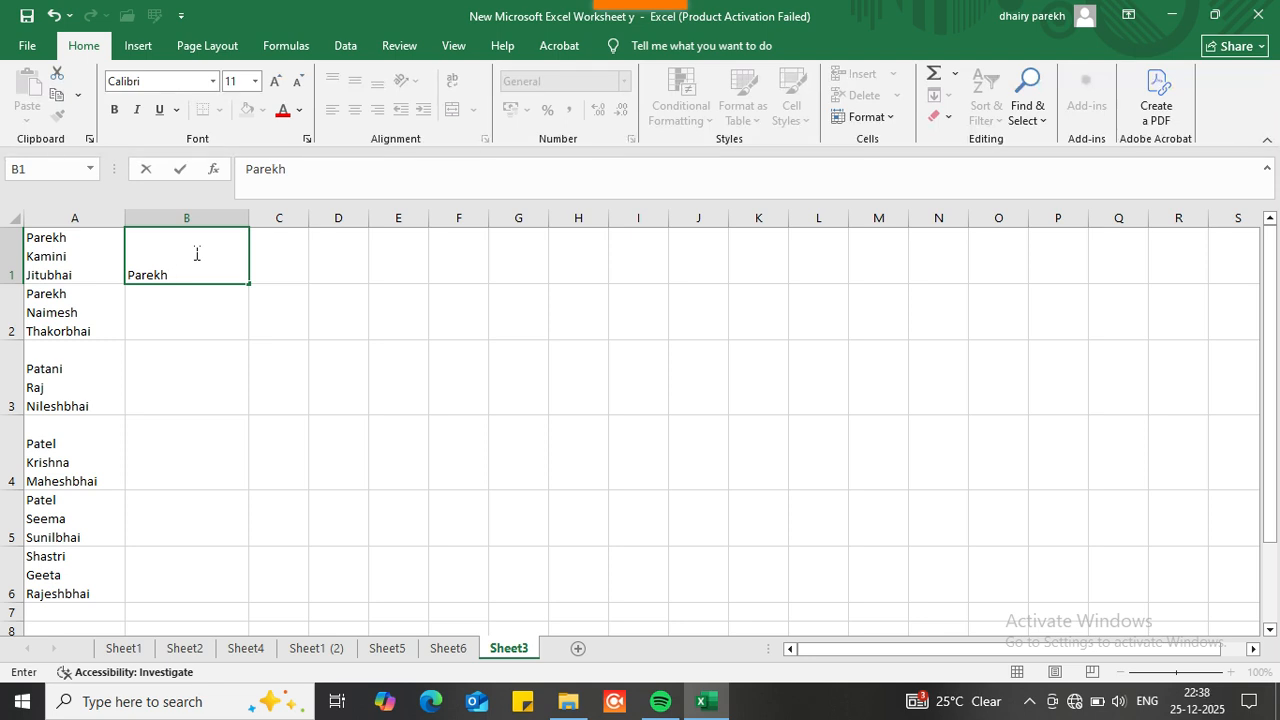
Step: Enter A1's name into B1 as a three-line entry, one name part per line
key(alt+Return)
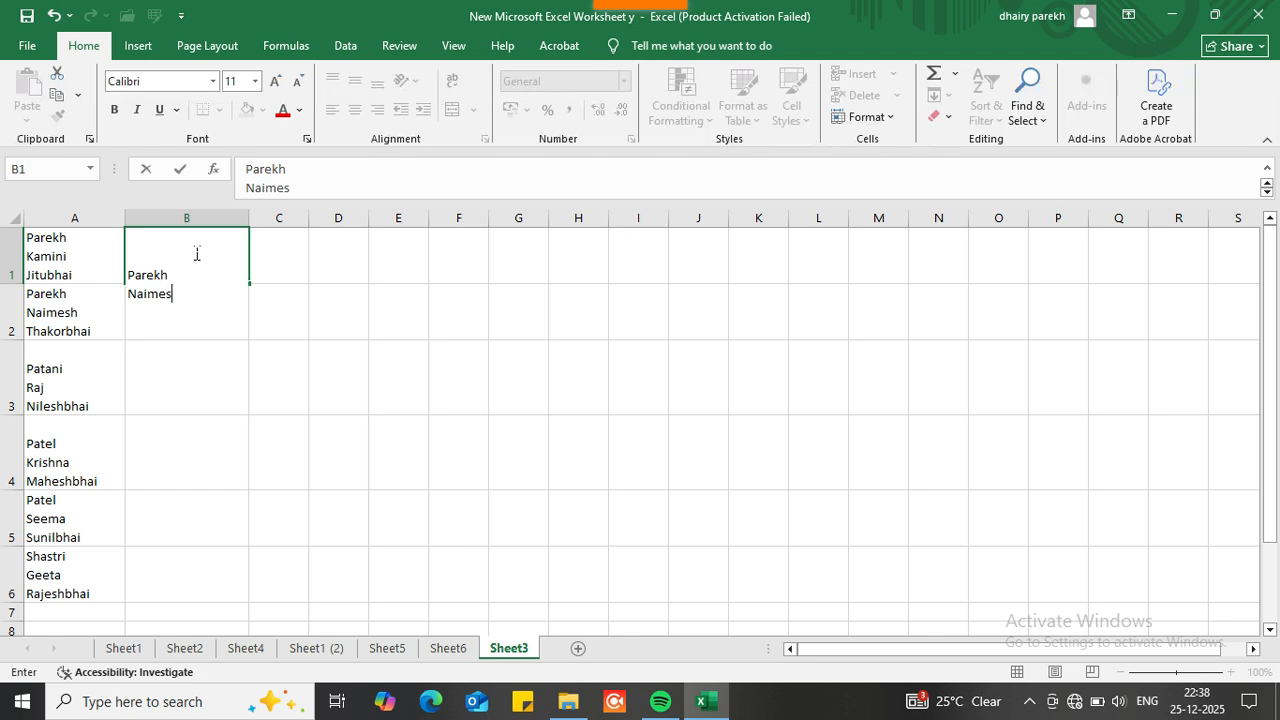
key(alt+Return)
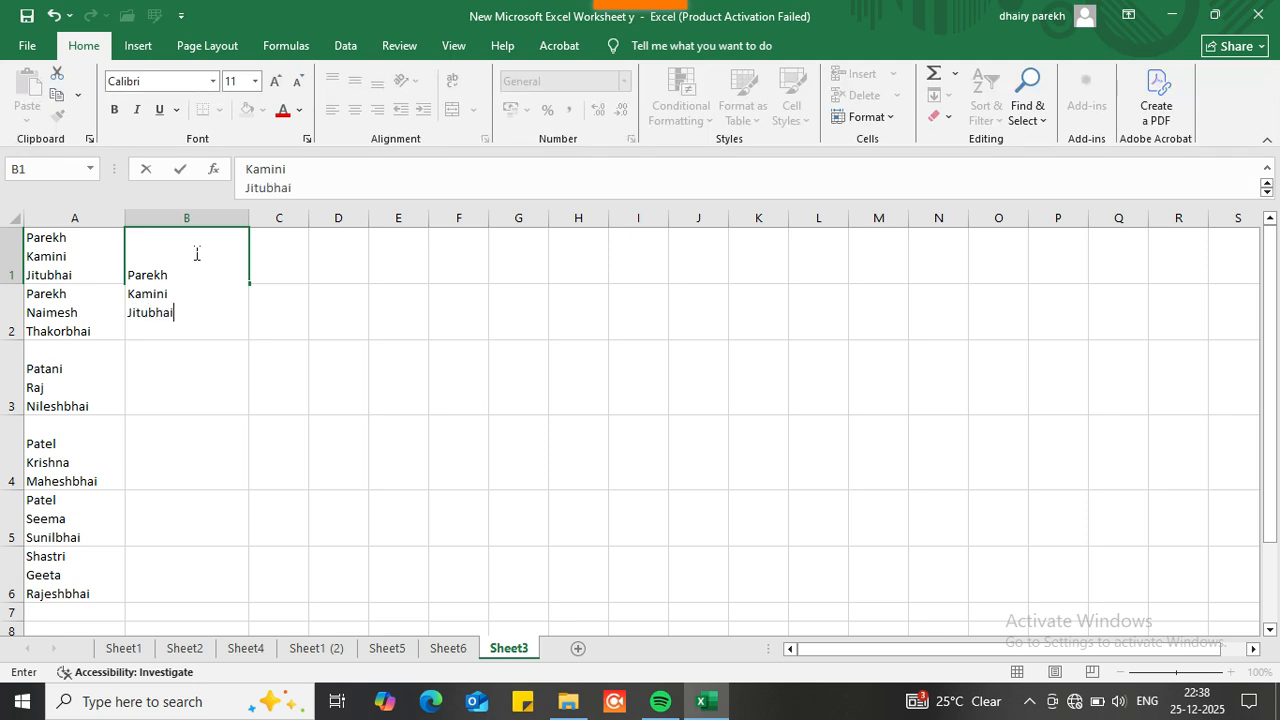
key(Return)
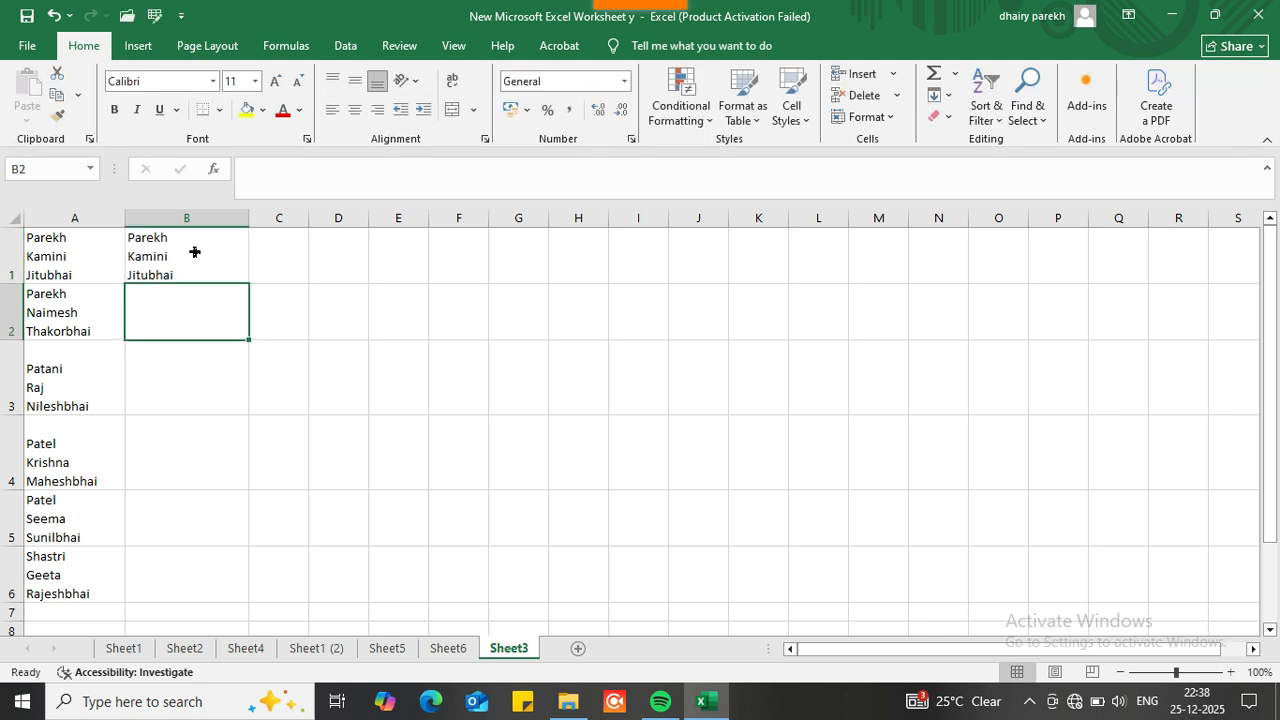
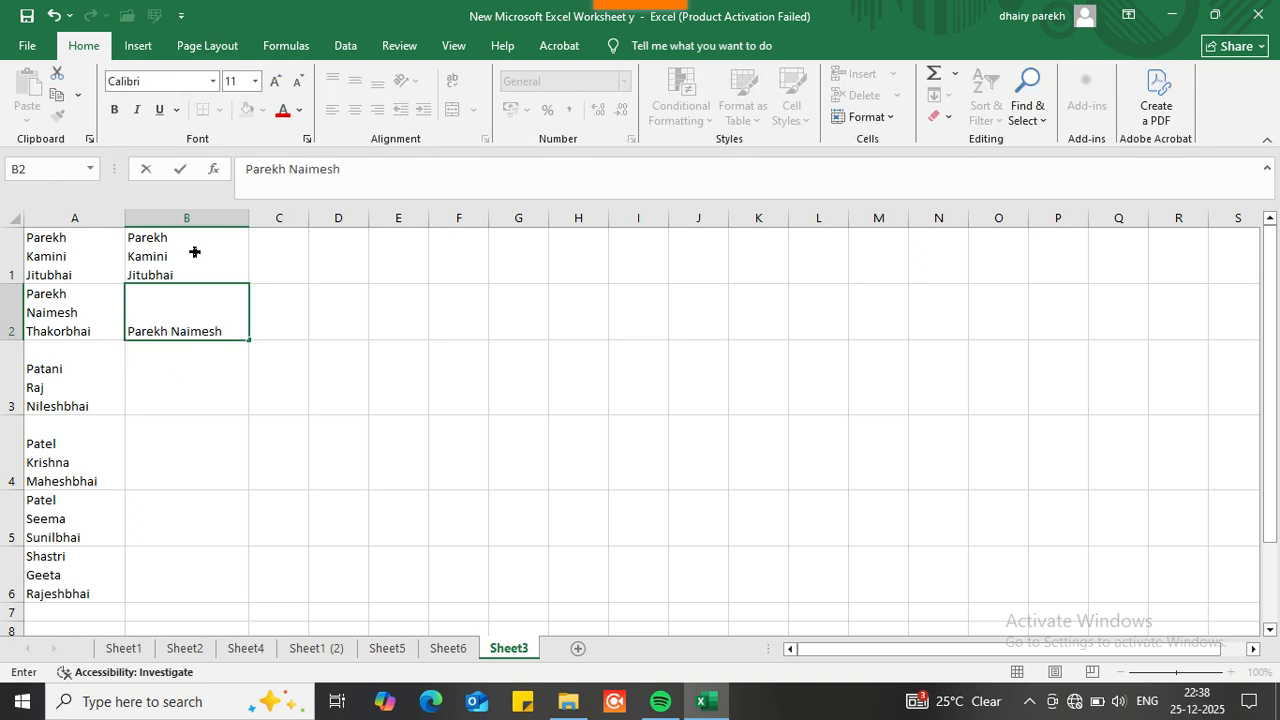
Step: Enter A2's name into B2 as a matching three-line entry
key(alt+Return)
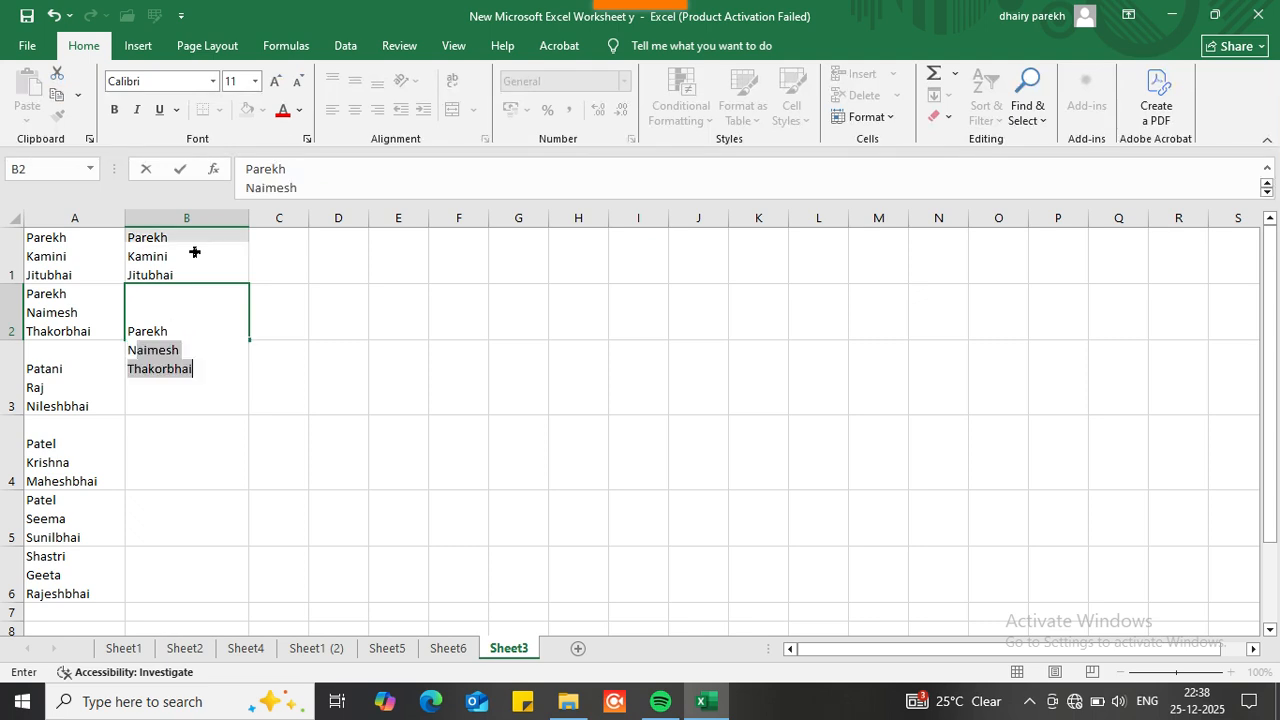
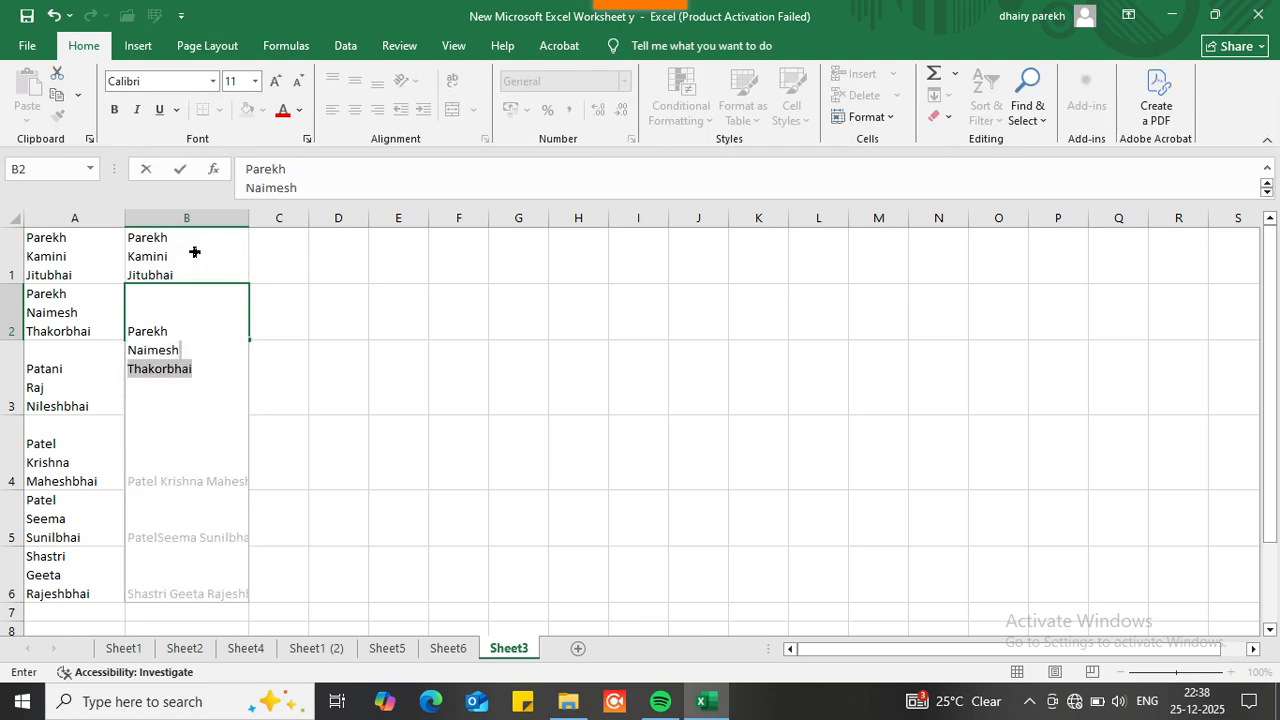
key(alt+Return)
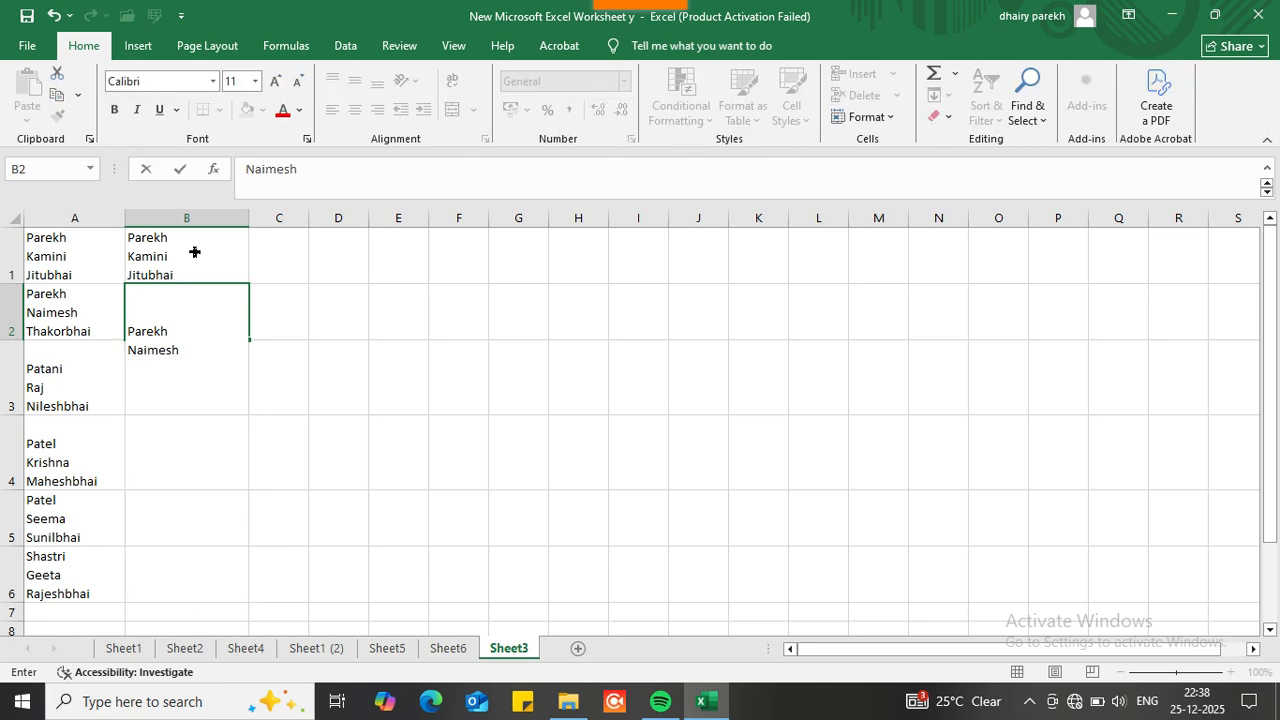
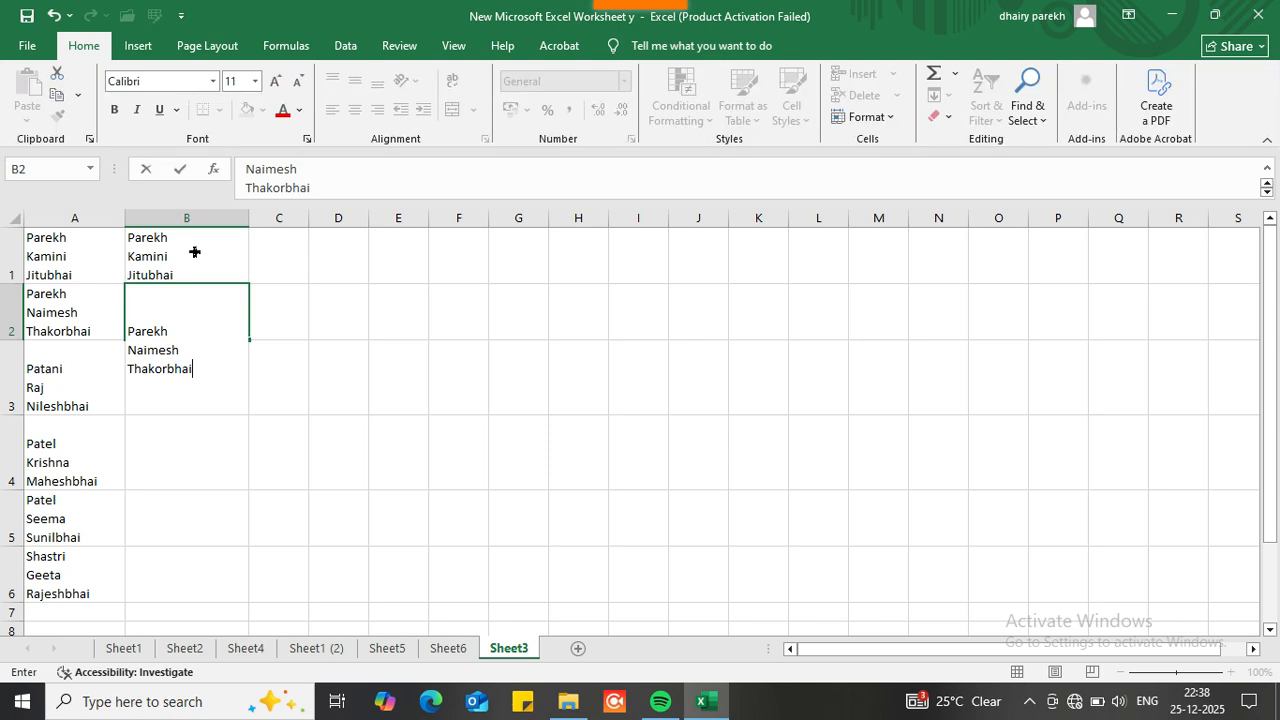
click(313, 267)
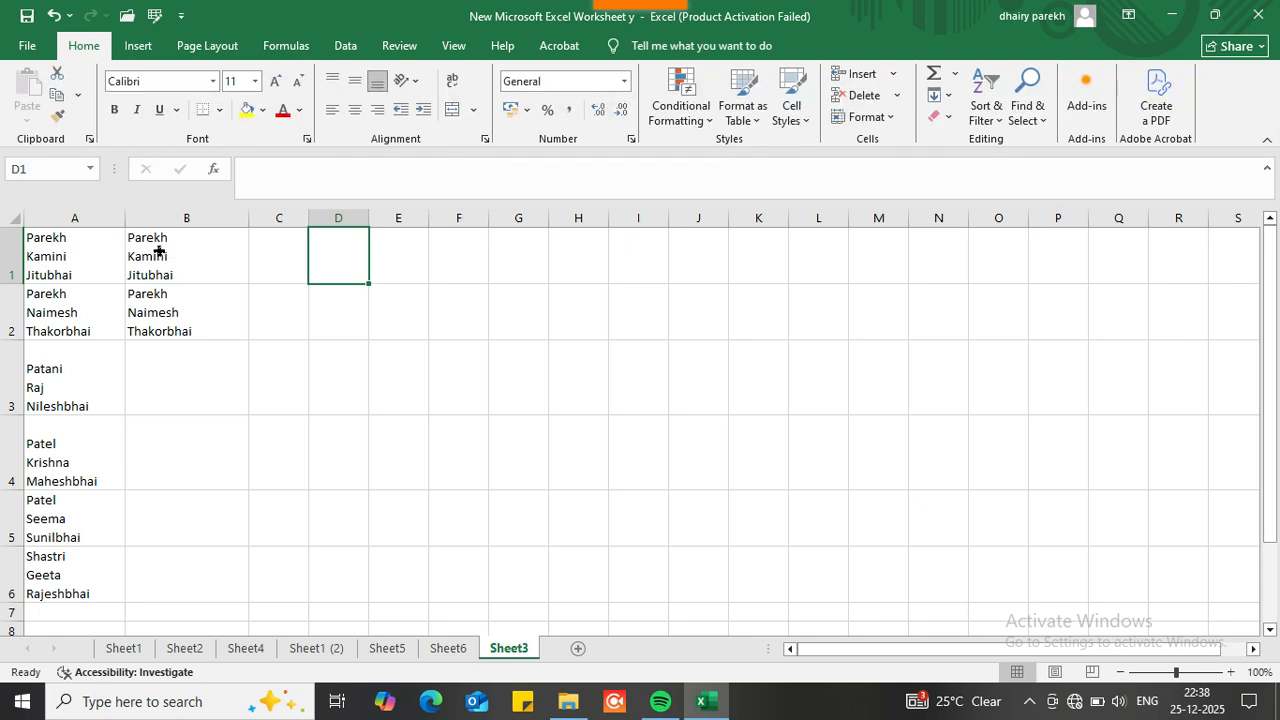
Step: Clear B1:B2 and enter =clean(A1) in B1 to get A1's name without line breaks
drag(159, 251, 171, 291)
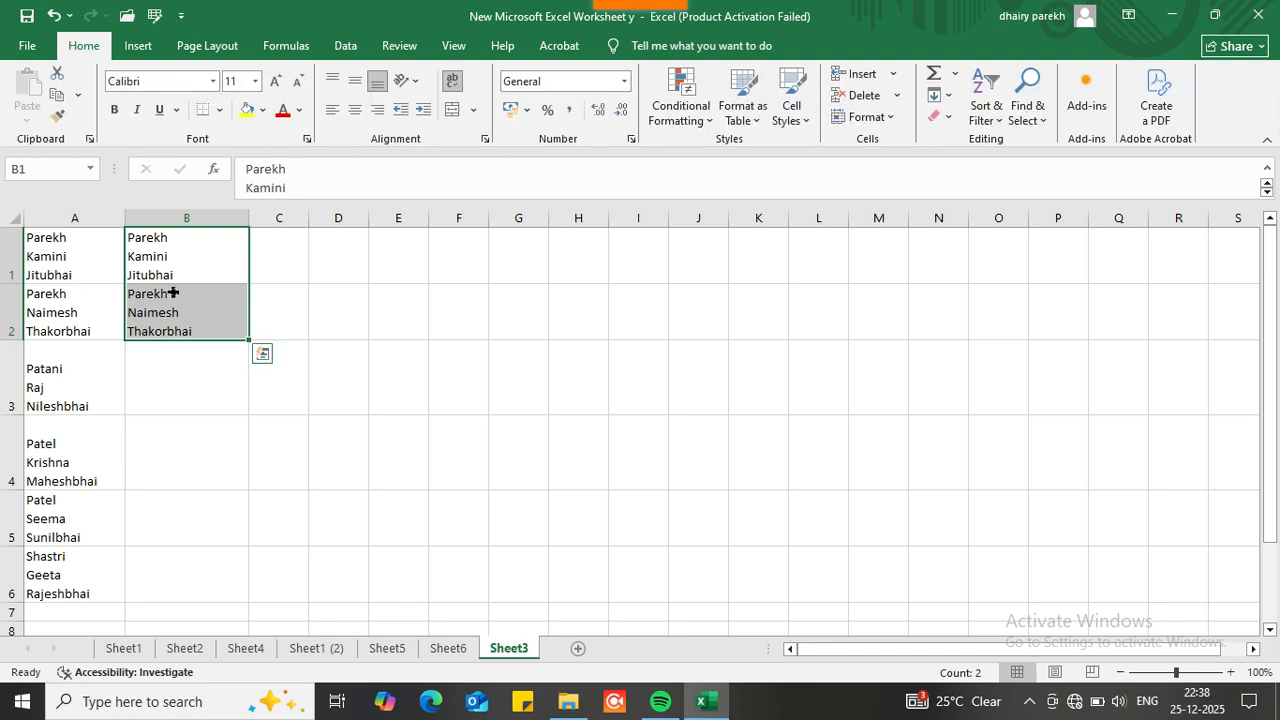
click(88, 265)
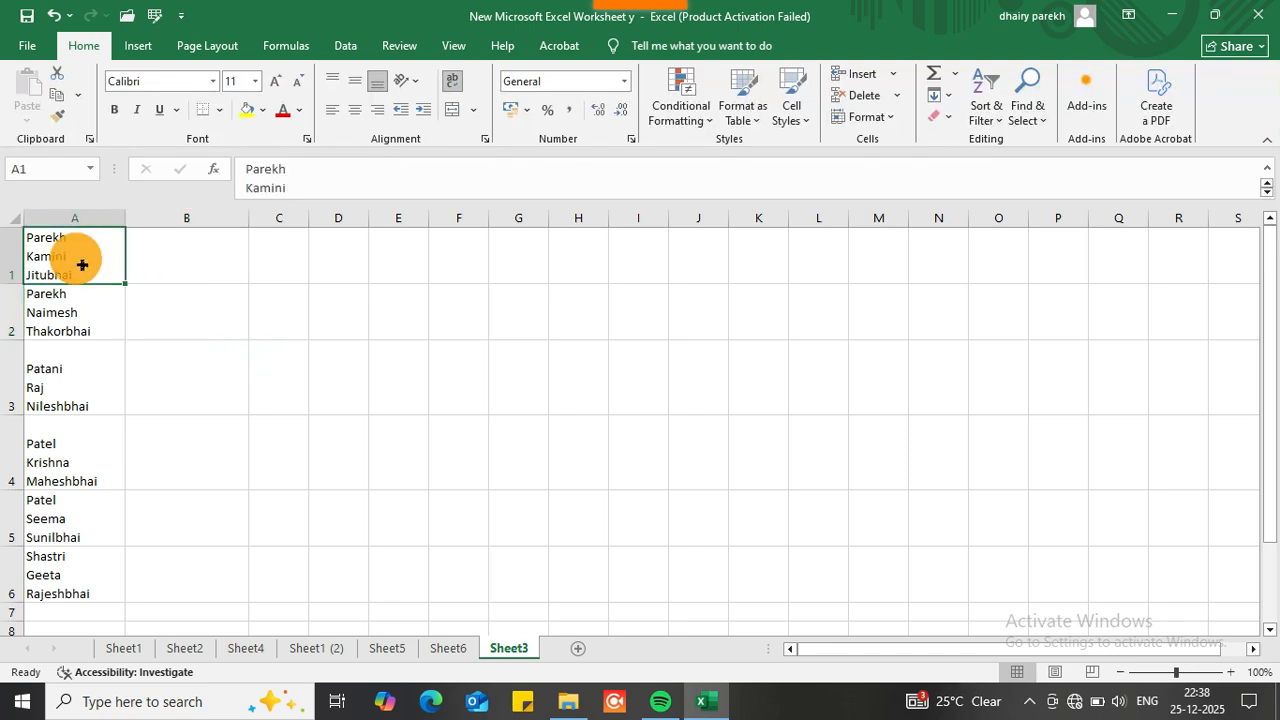
click(143, 258)
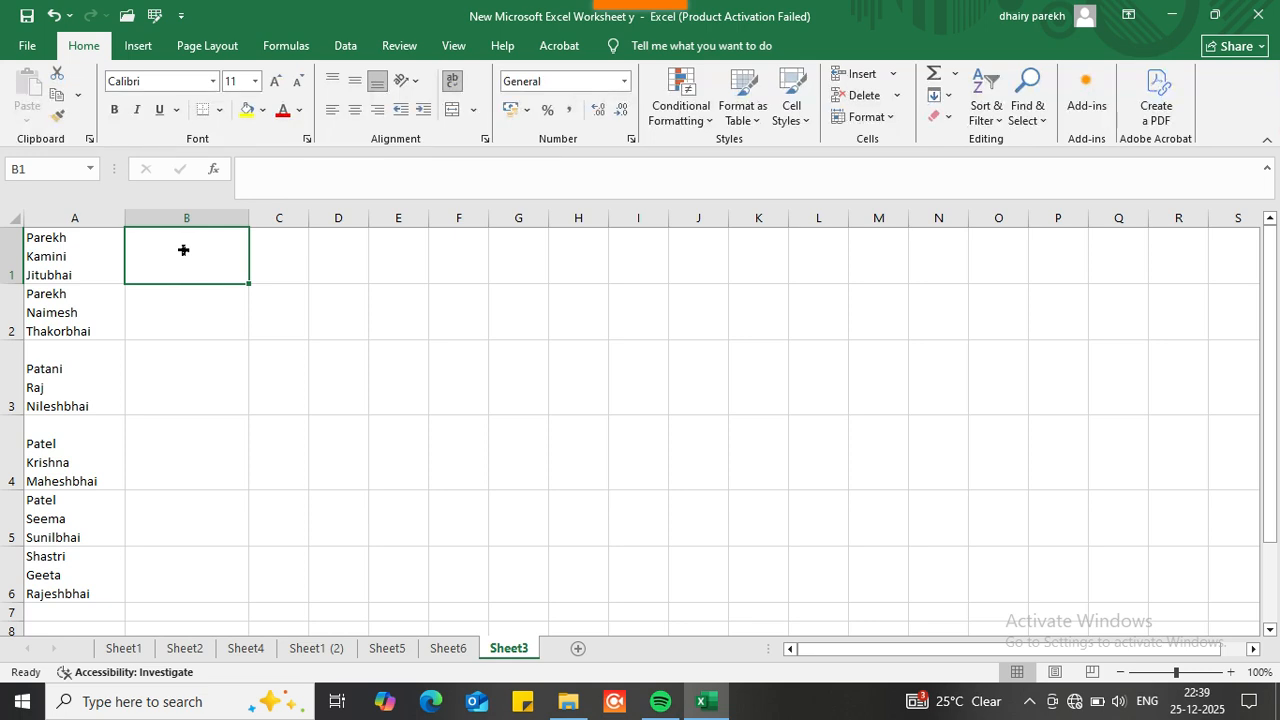
text(=clean)
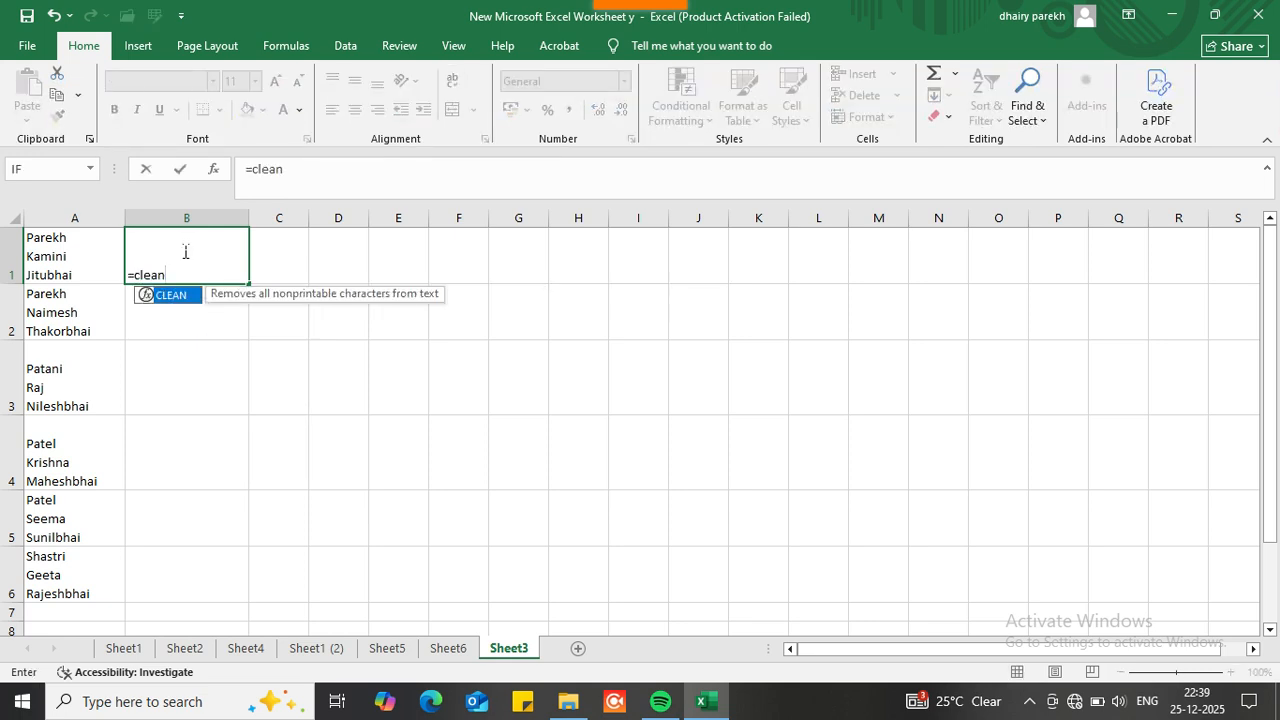
text(()
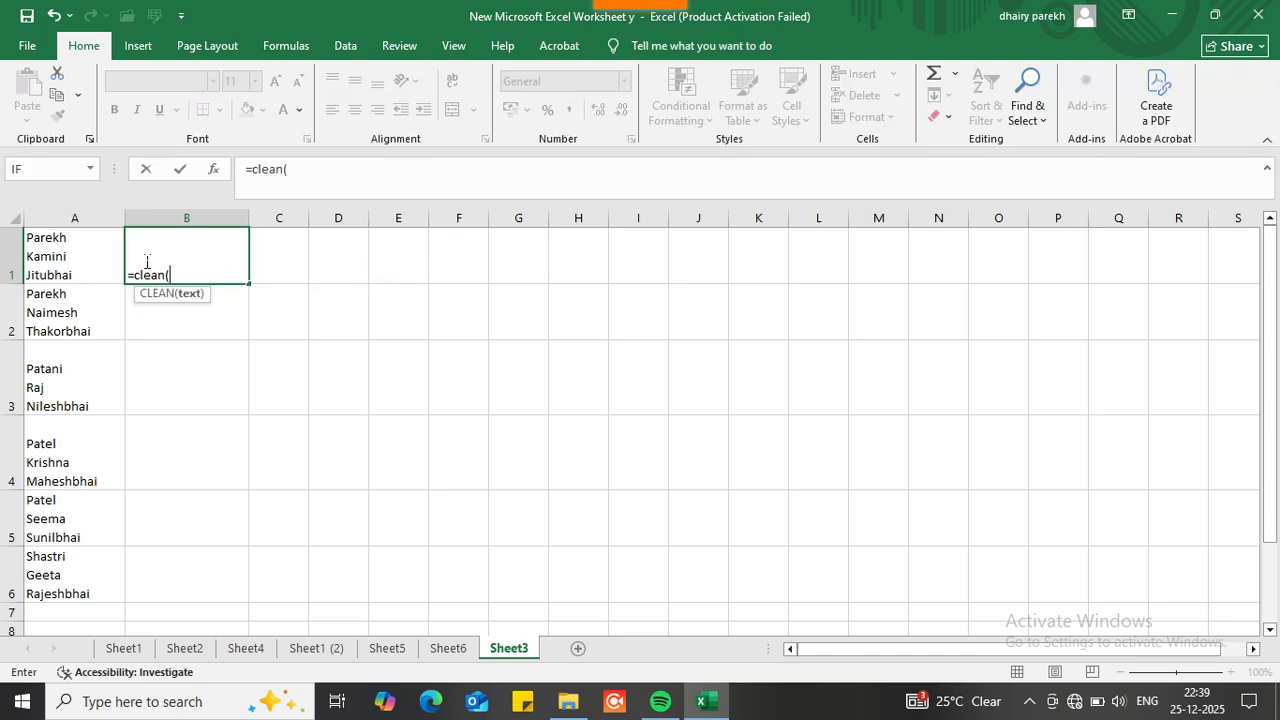
click(98, 260)
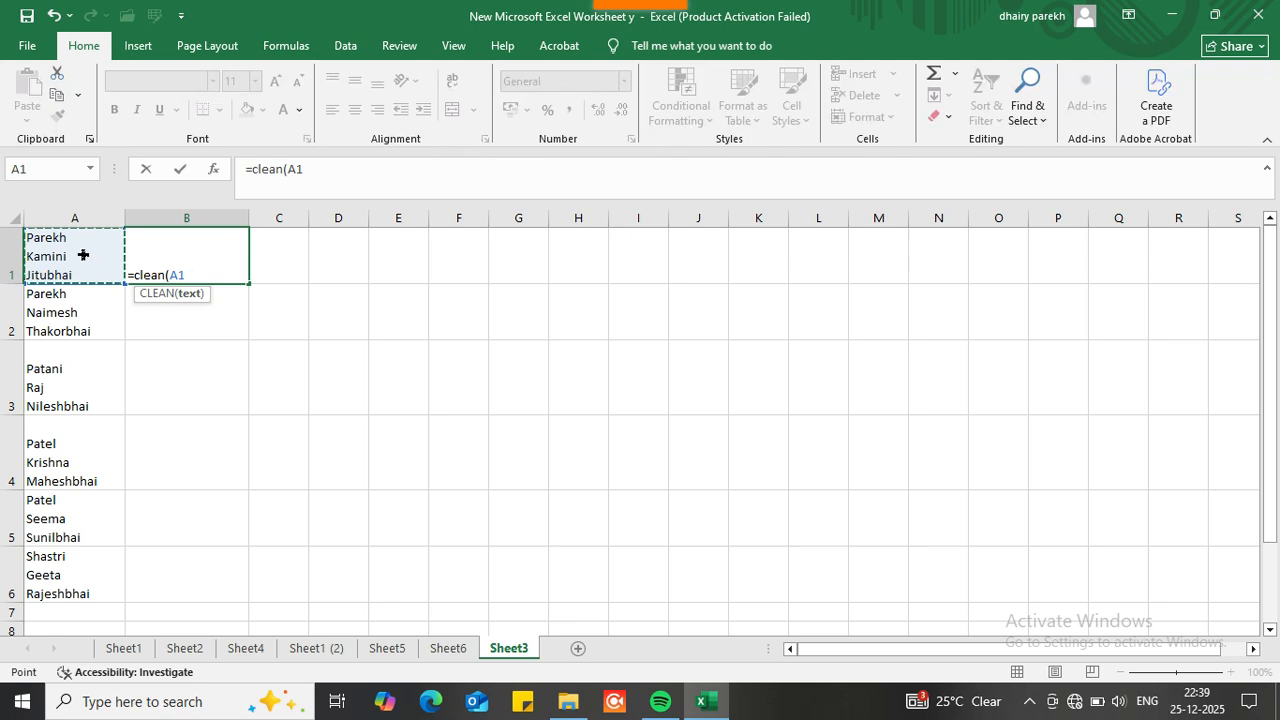
text())
key(Return)
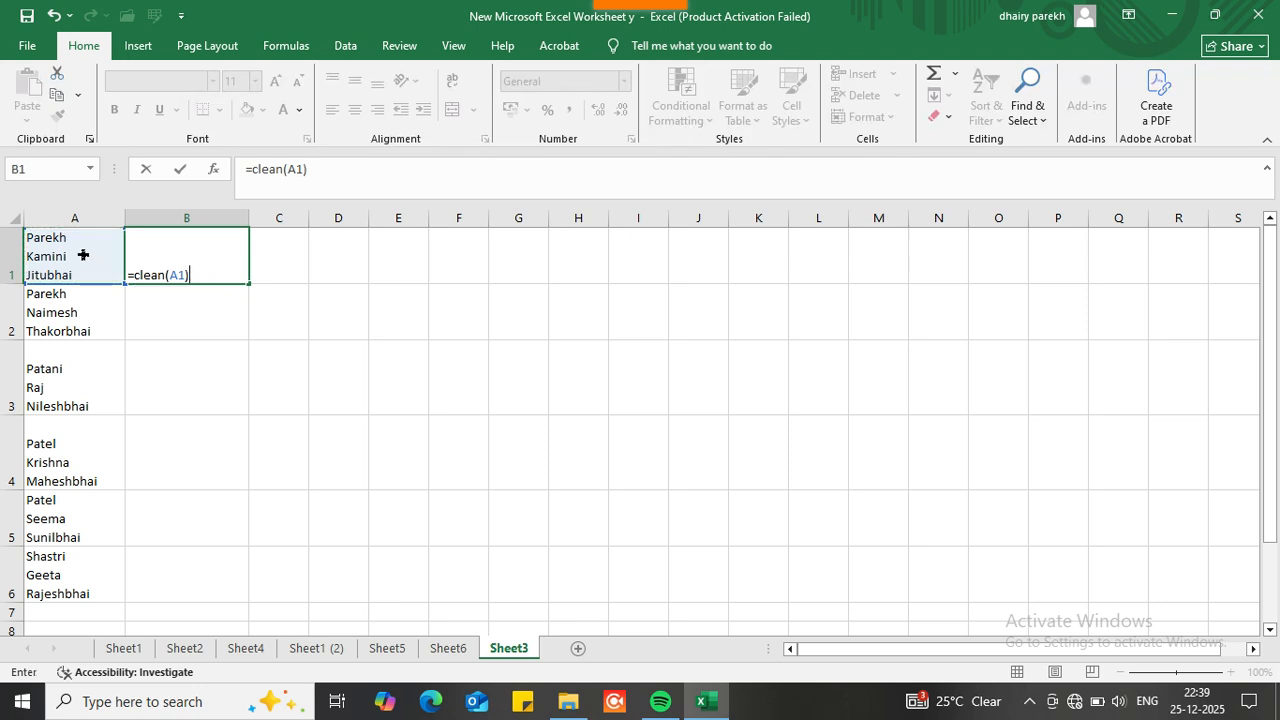
Step: Widen column B and fill the =clean(A1) formula from B1 down to B6
double_click(247, 217)
click(214, 221)
drag(214, 221, 299, 218)
click(240, 266)
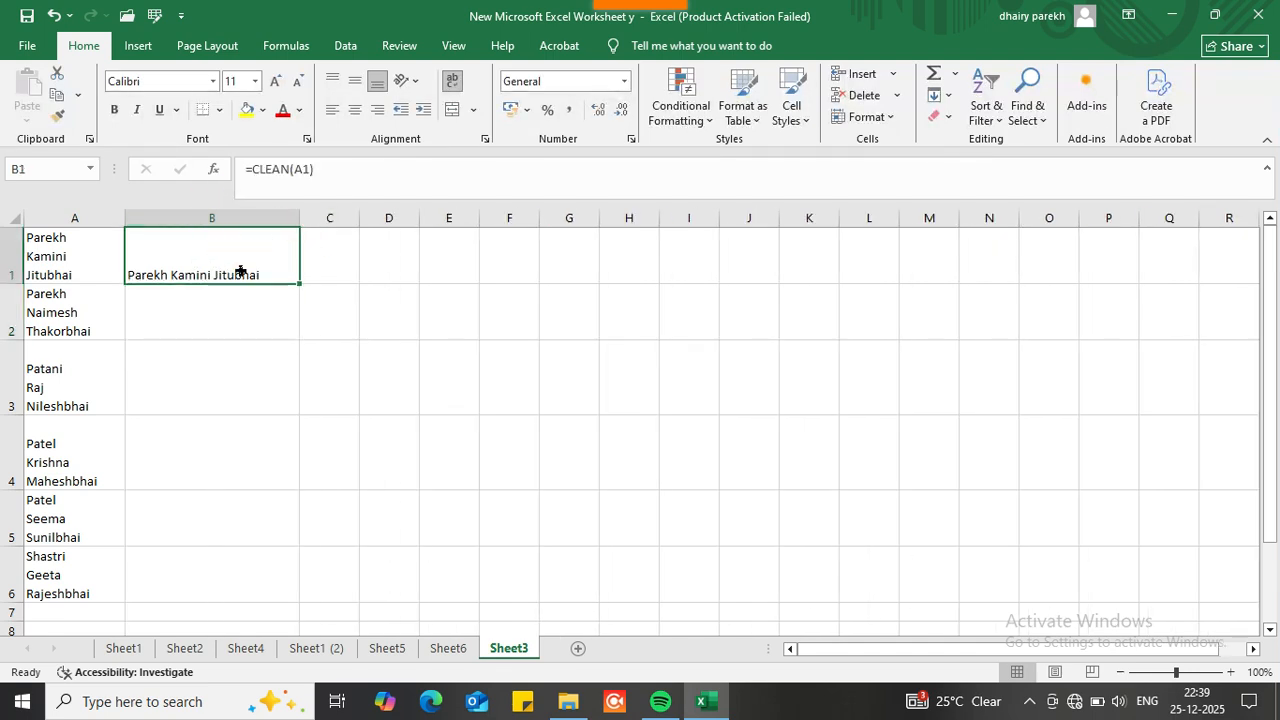
drag(283, 289, 316, 604)
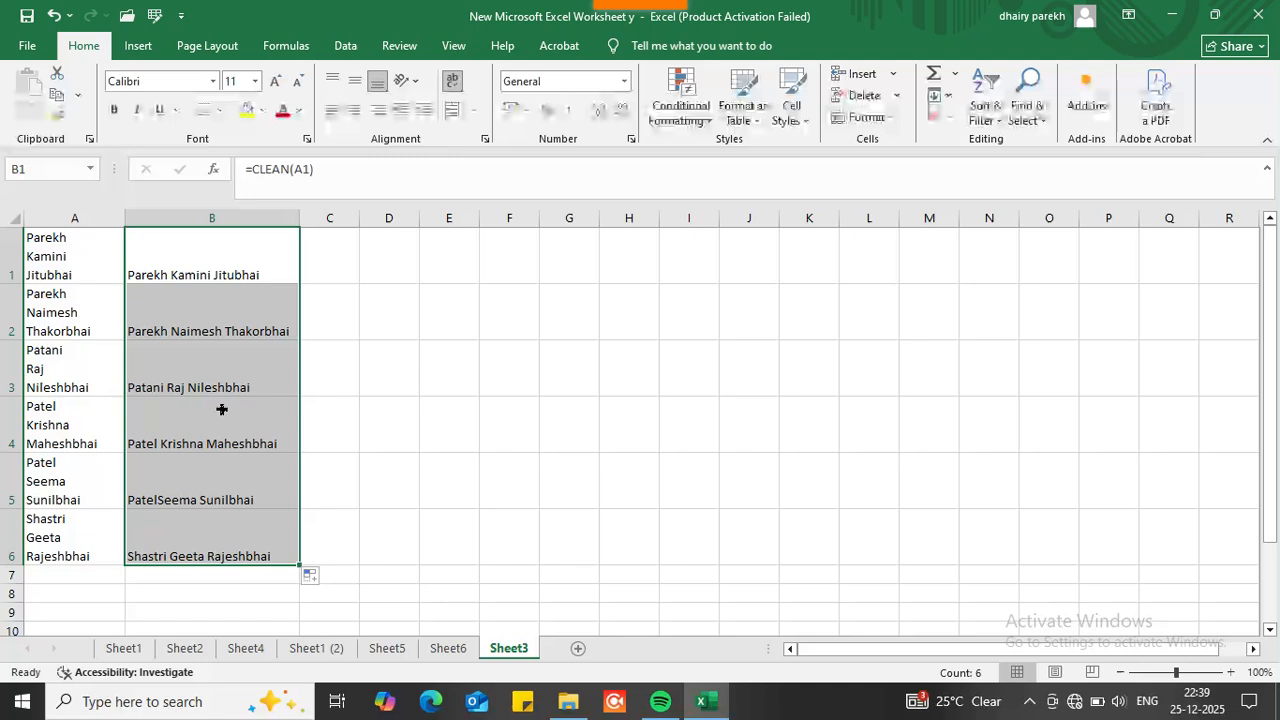
click(95, 253)
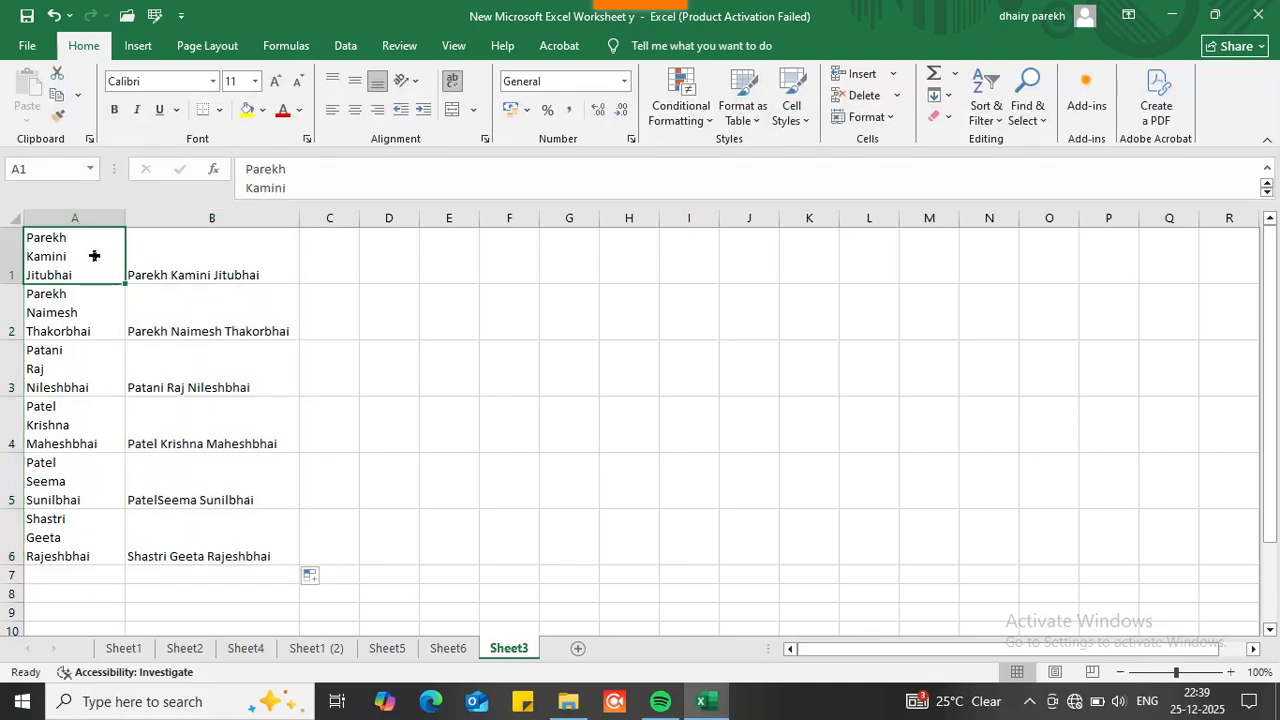
Step: Widen column A, then AutoFit its width to the longest name
drag(124, 221, 248, 218)
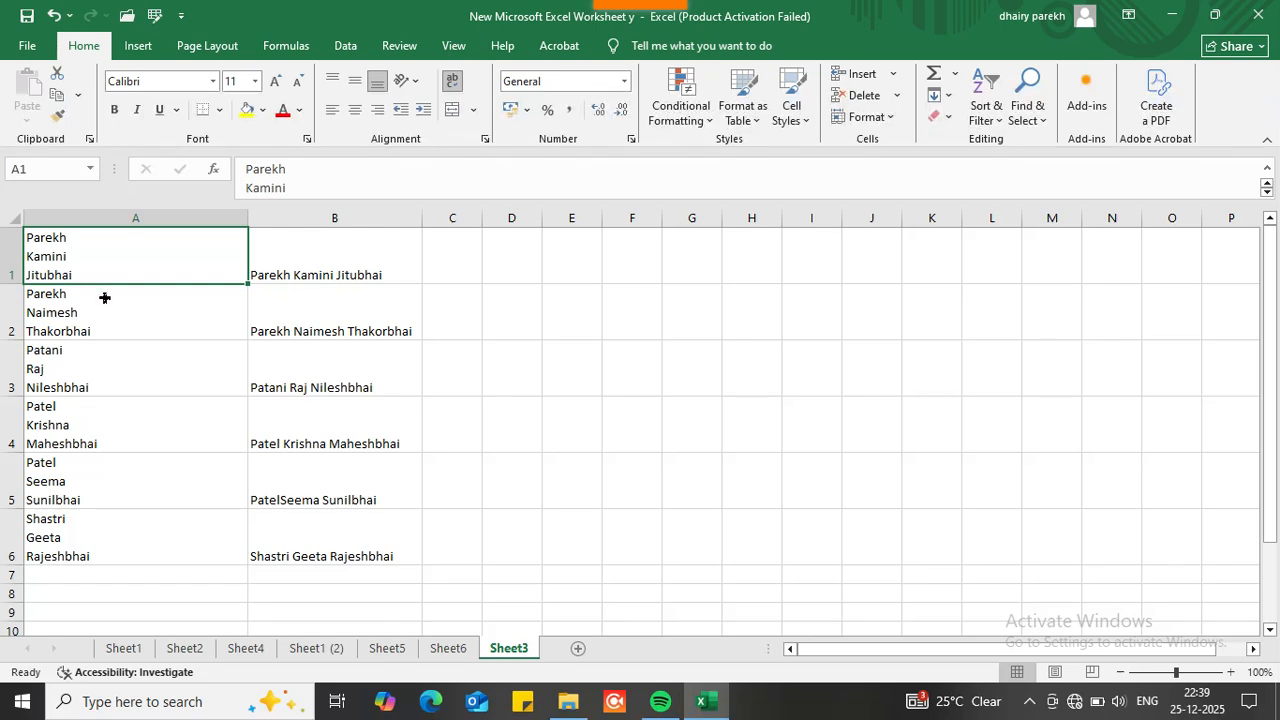
double_click(246, 221)
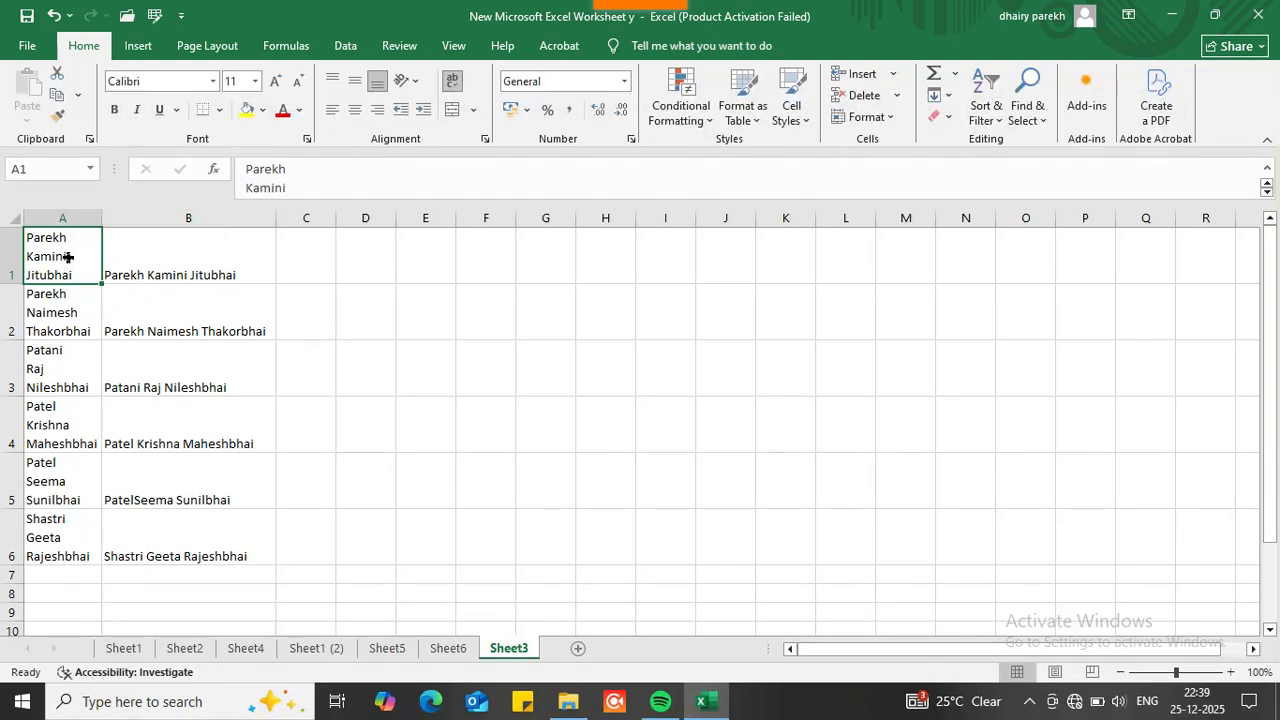
click(157, 256)
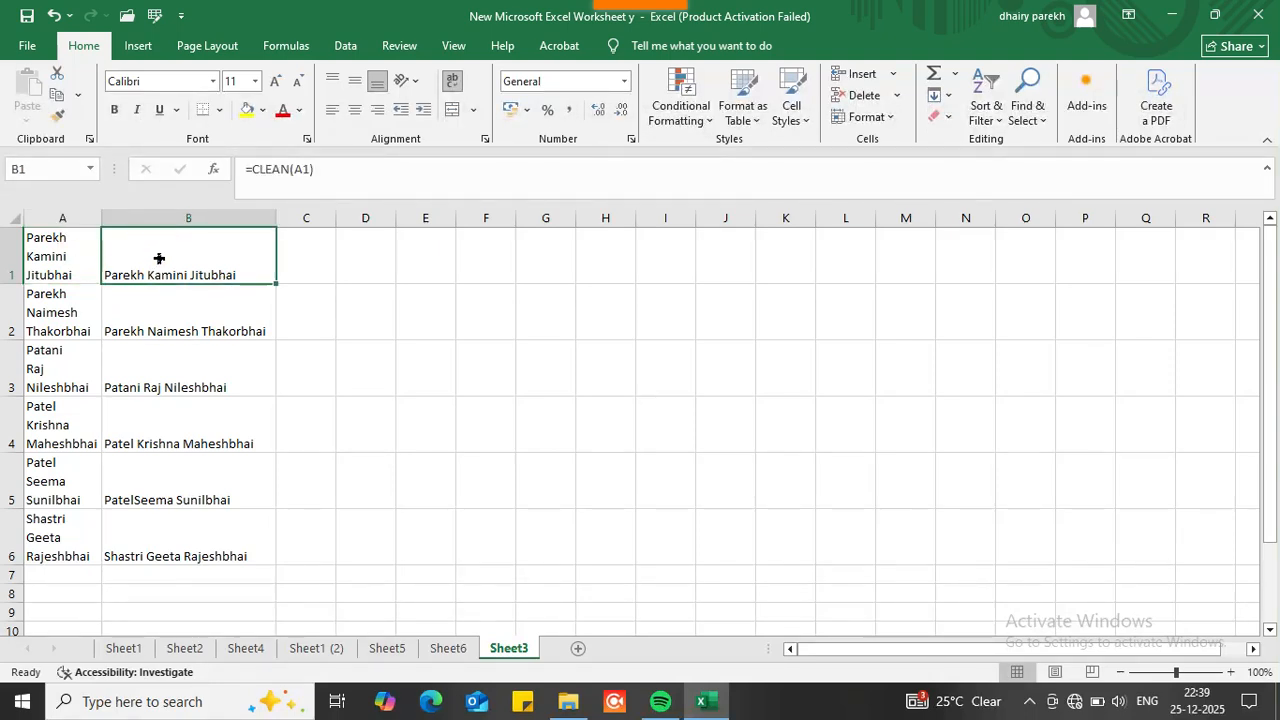